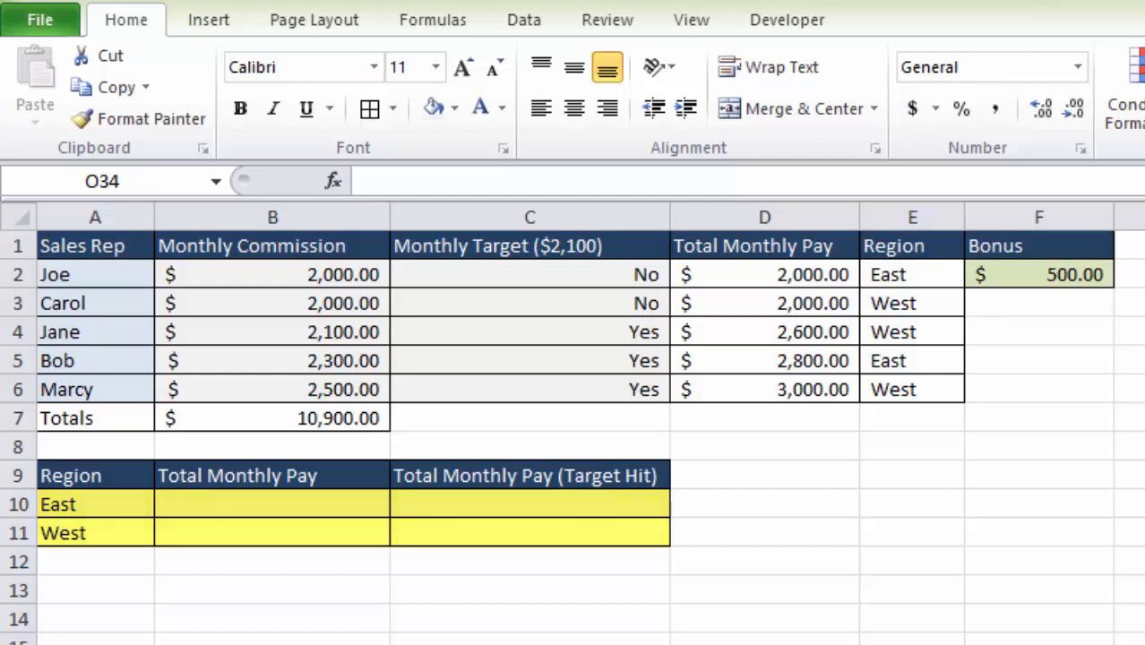
click(270, 484)
drag(275, 495, 276, 531)
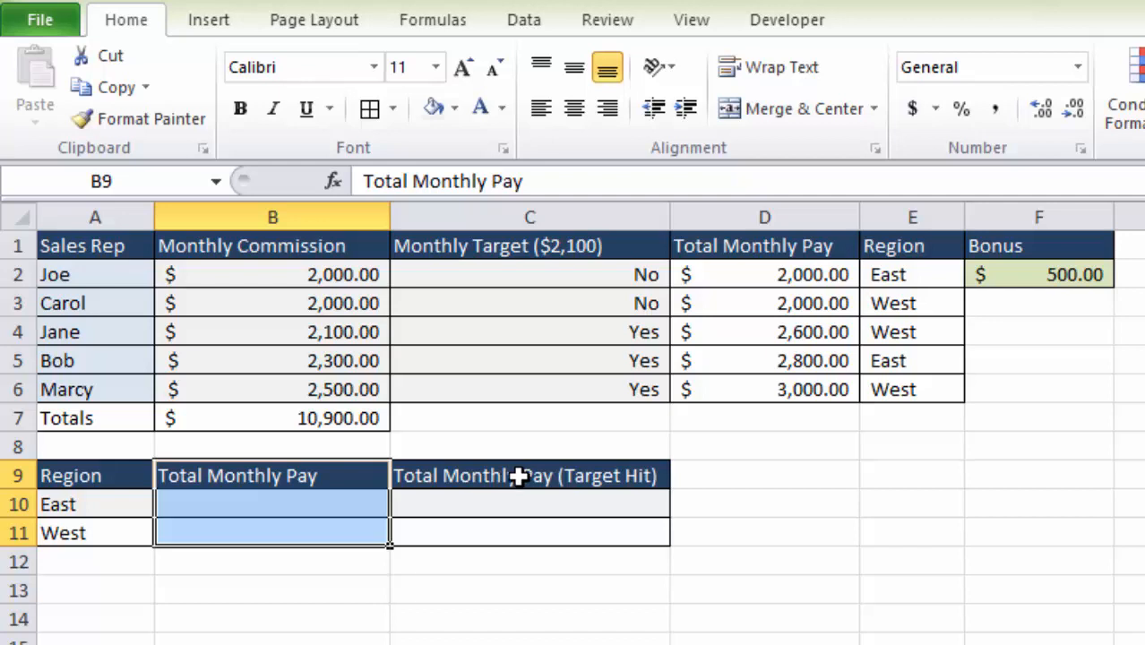
drag(519, 478, 512, 531)
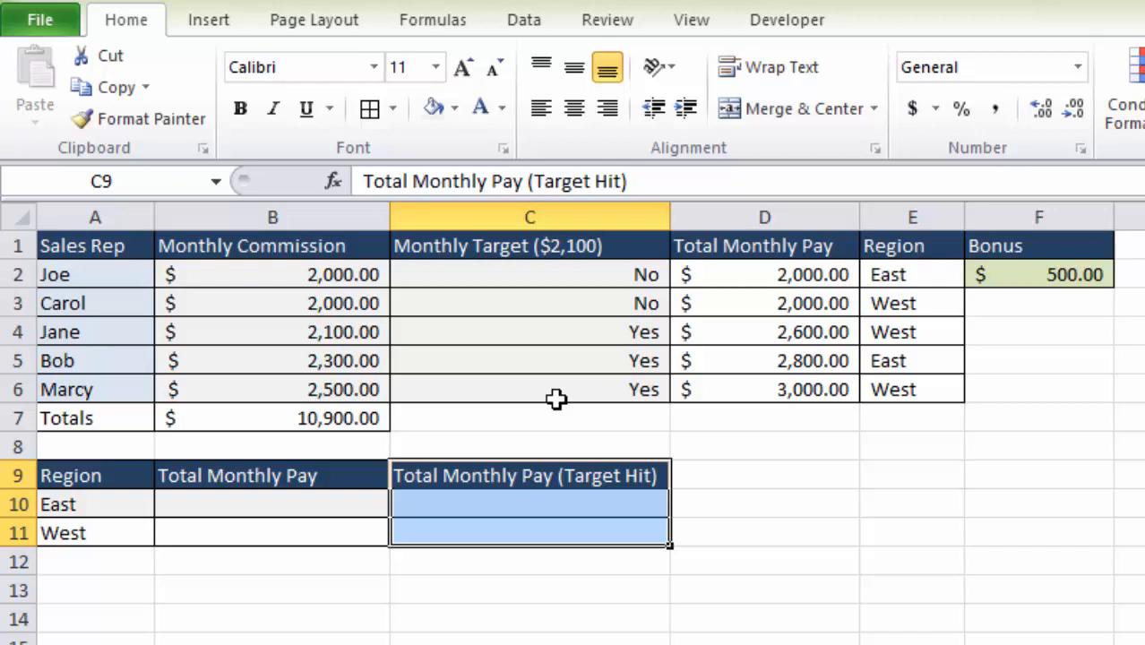
Insert a SUMIF function in cell B10 with the region cells E2:E6 as its range
click(260, 506)
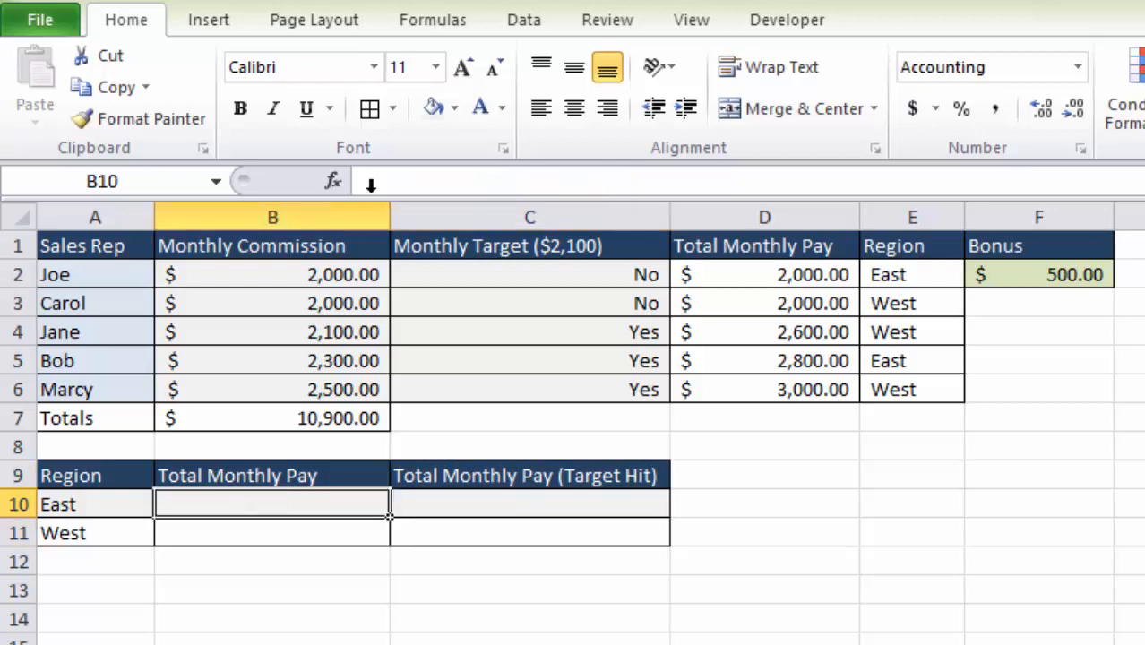
click(421, 25)
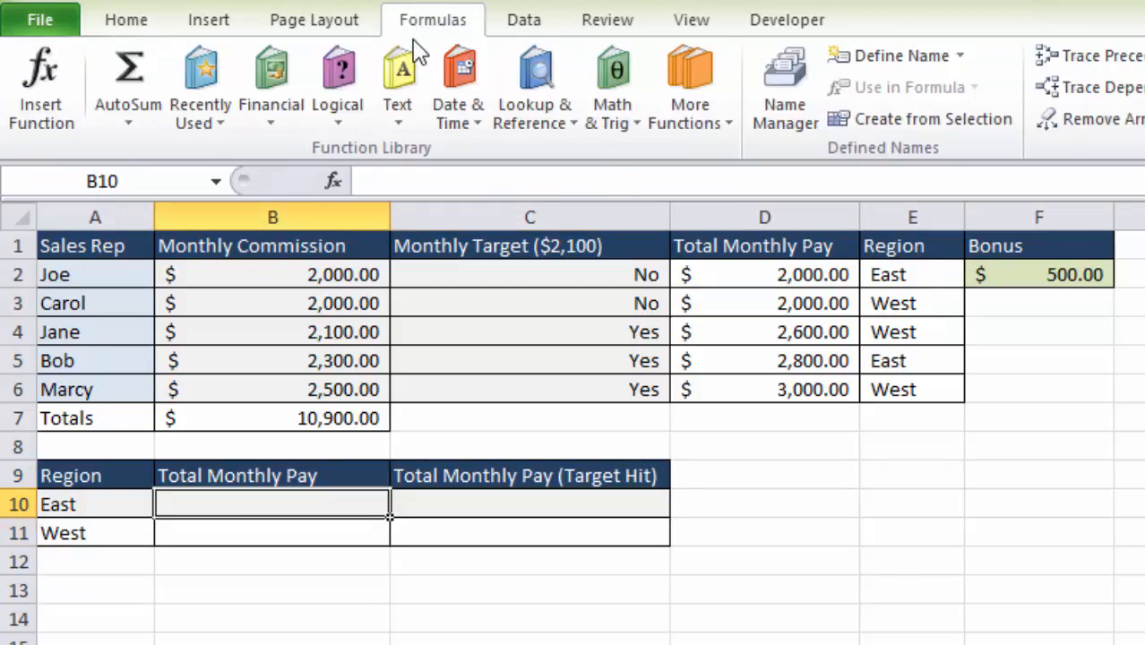
click(37, 79)
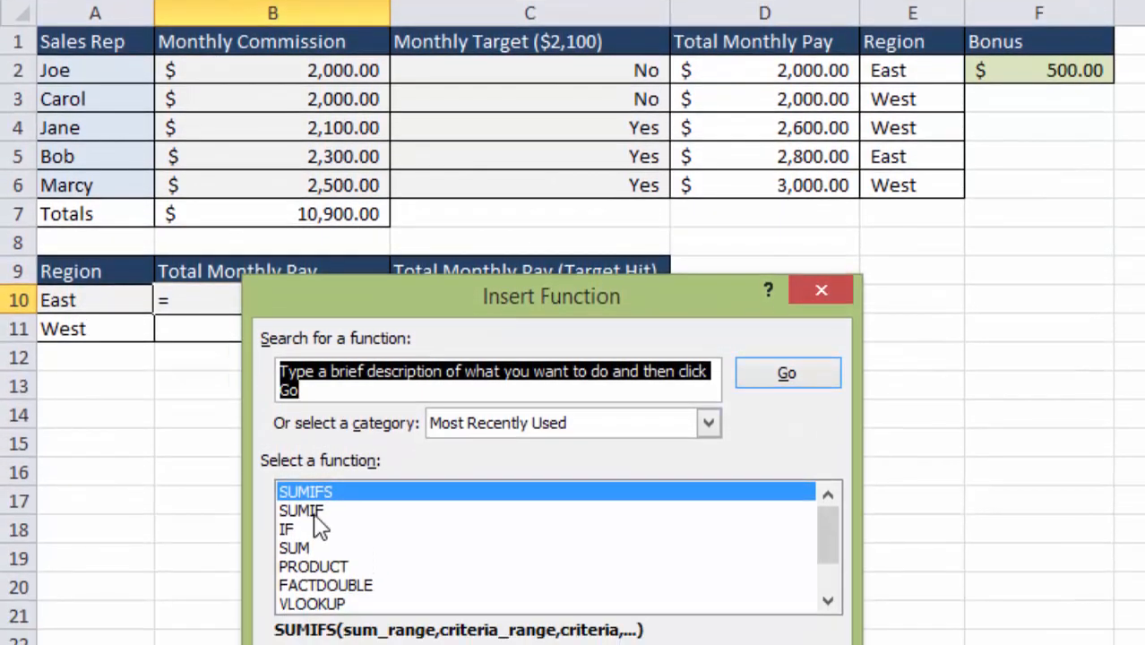
double_click(304, 511)
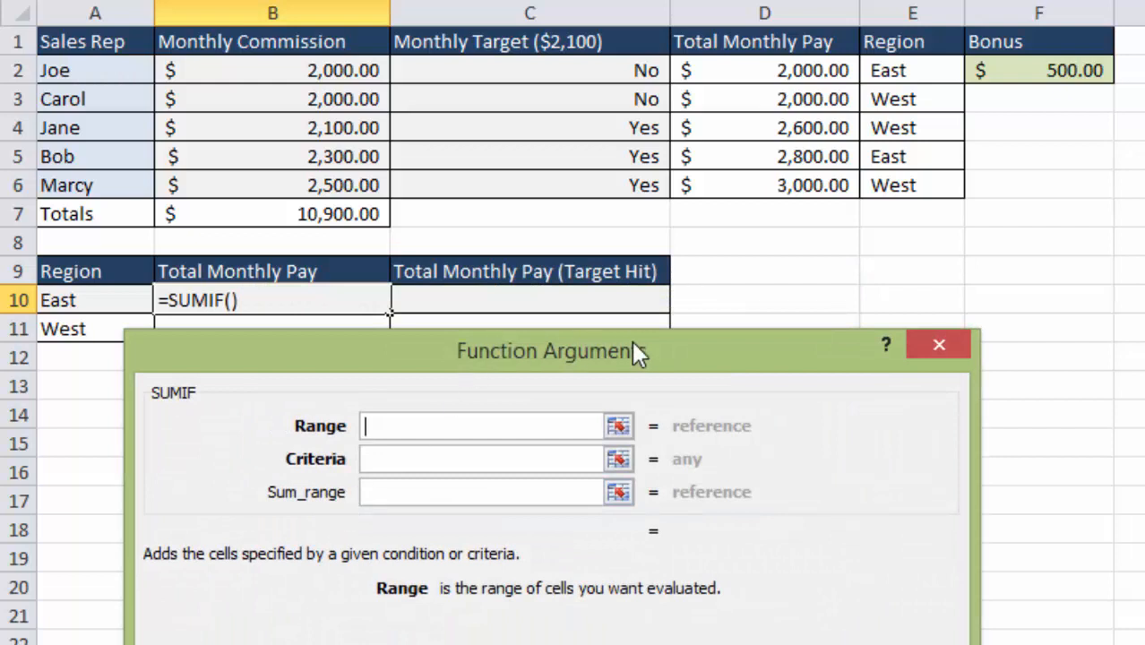
drag(678, 350, 663, 376)
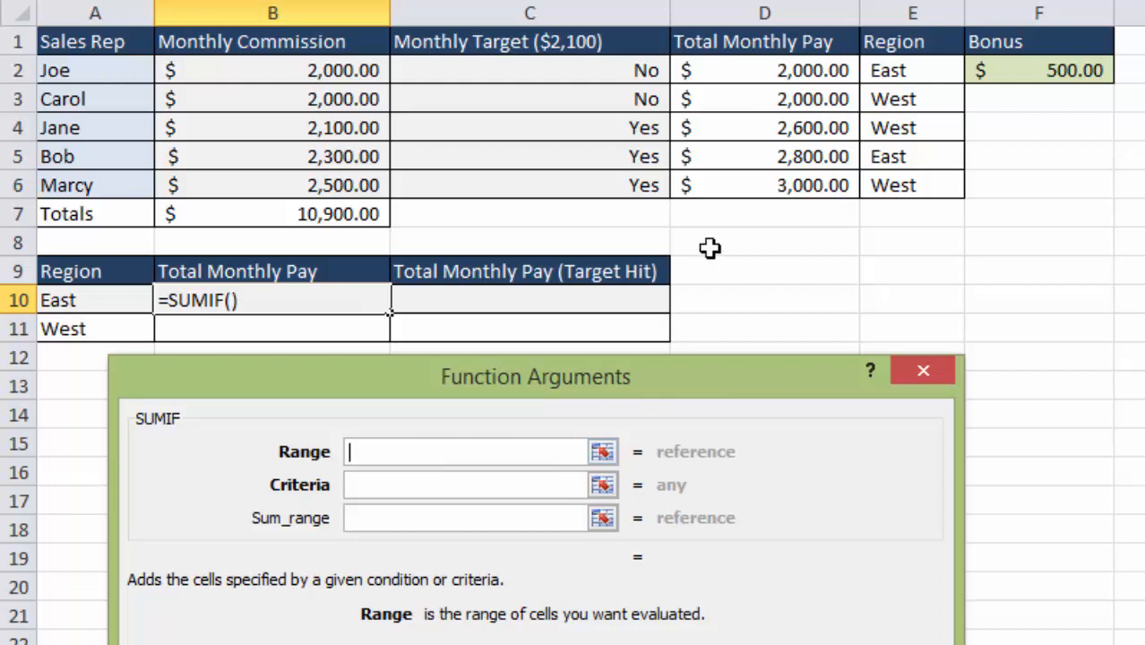
drag(915, 72, 915, 186)
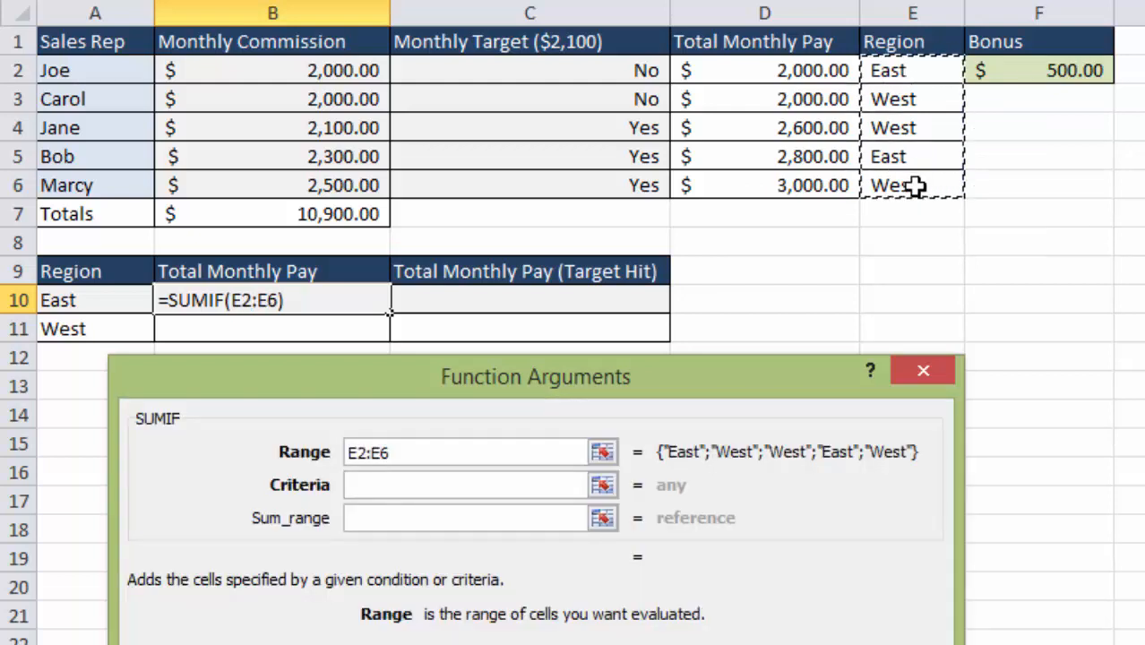
Complete the SUMIF with criteria A10 and sum range D2:D6, and fill the formula down to B11
click(394, 484)
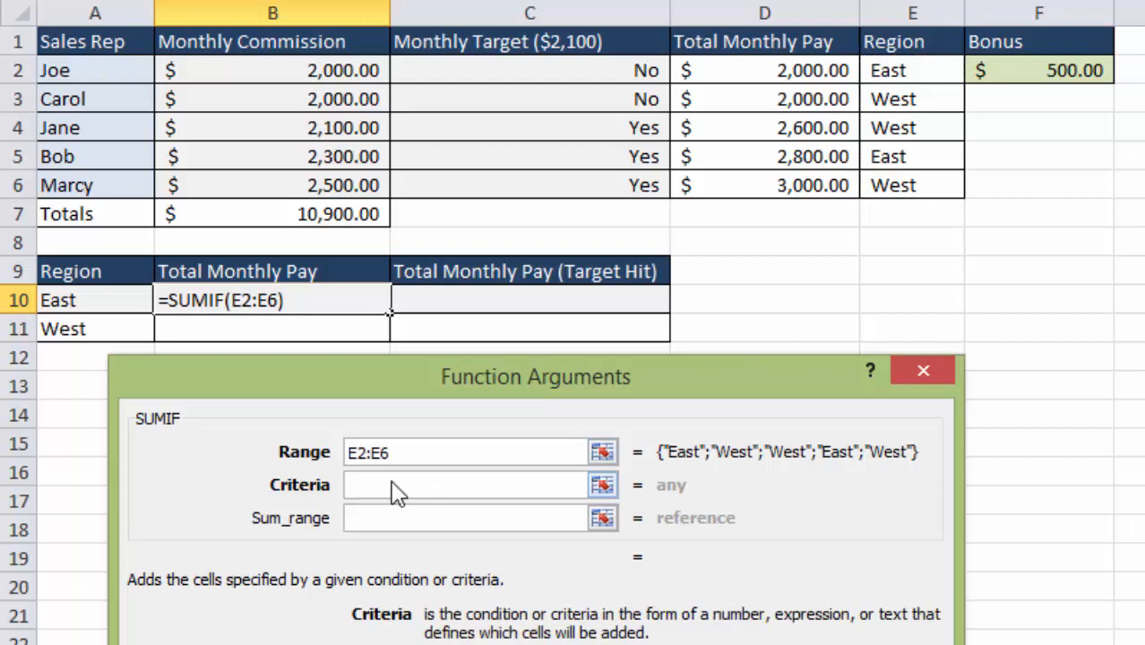
click(81, 302)
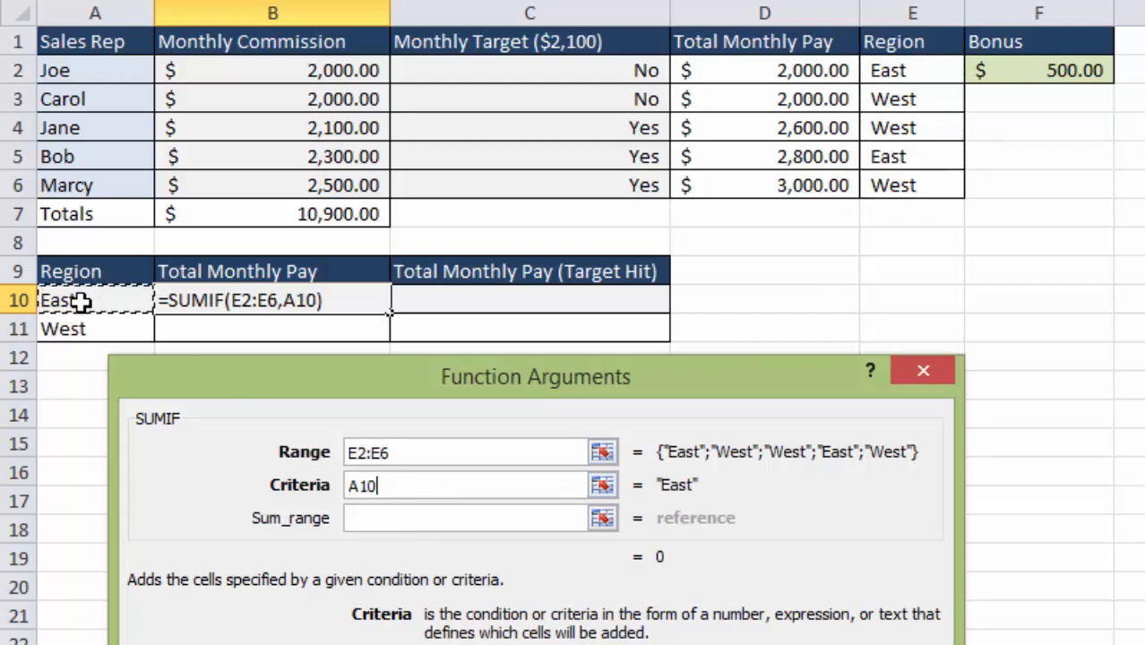
click(401, 518)
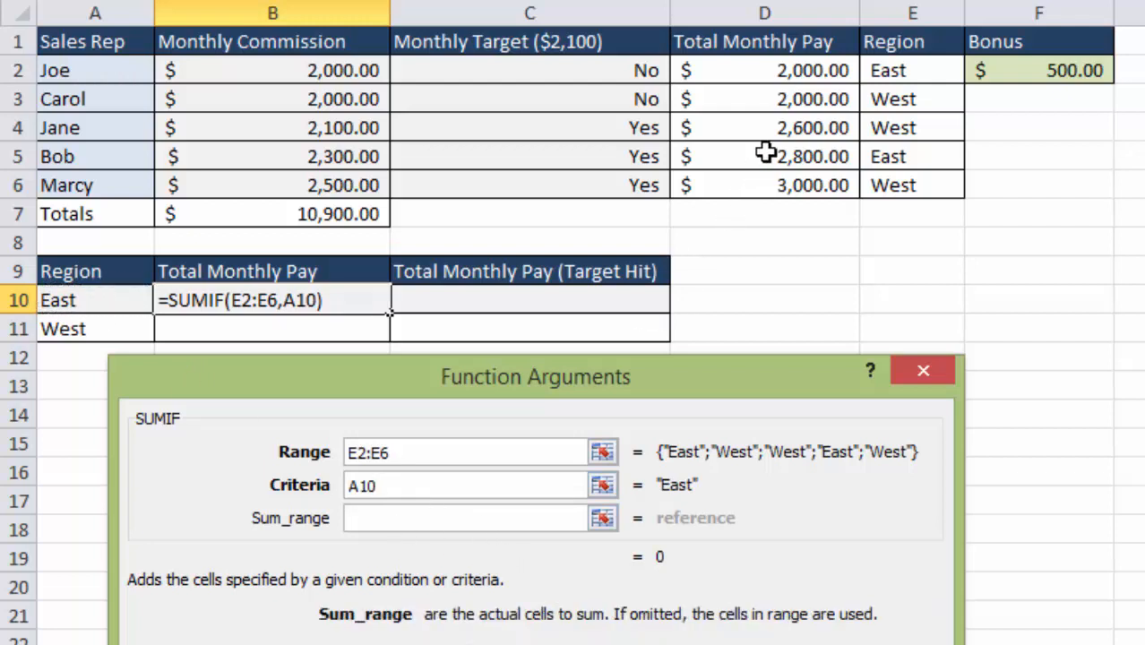
drag(796, 70, 794, 182)
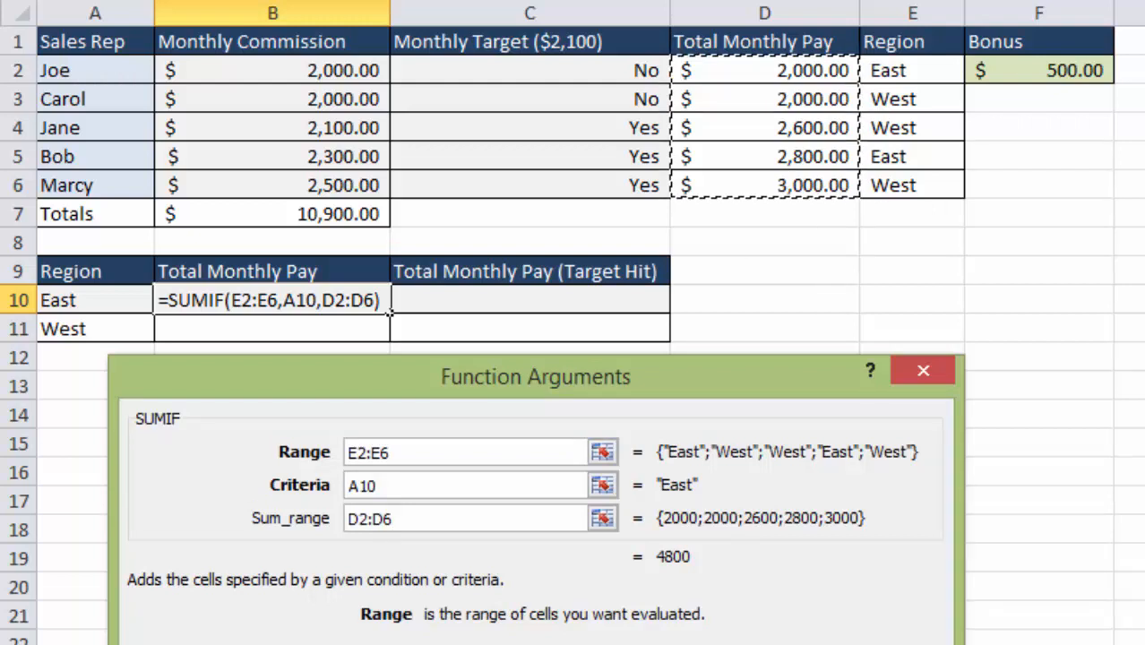
key(Return)
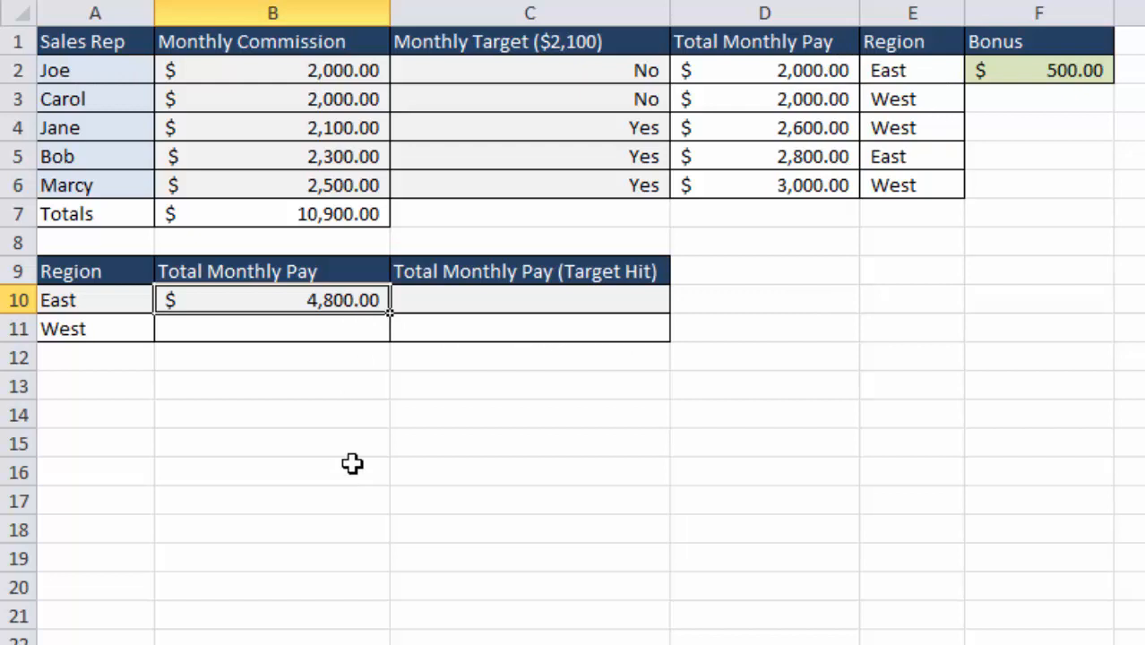
drag(388, 312, 381, 340)
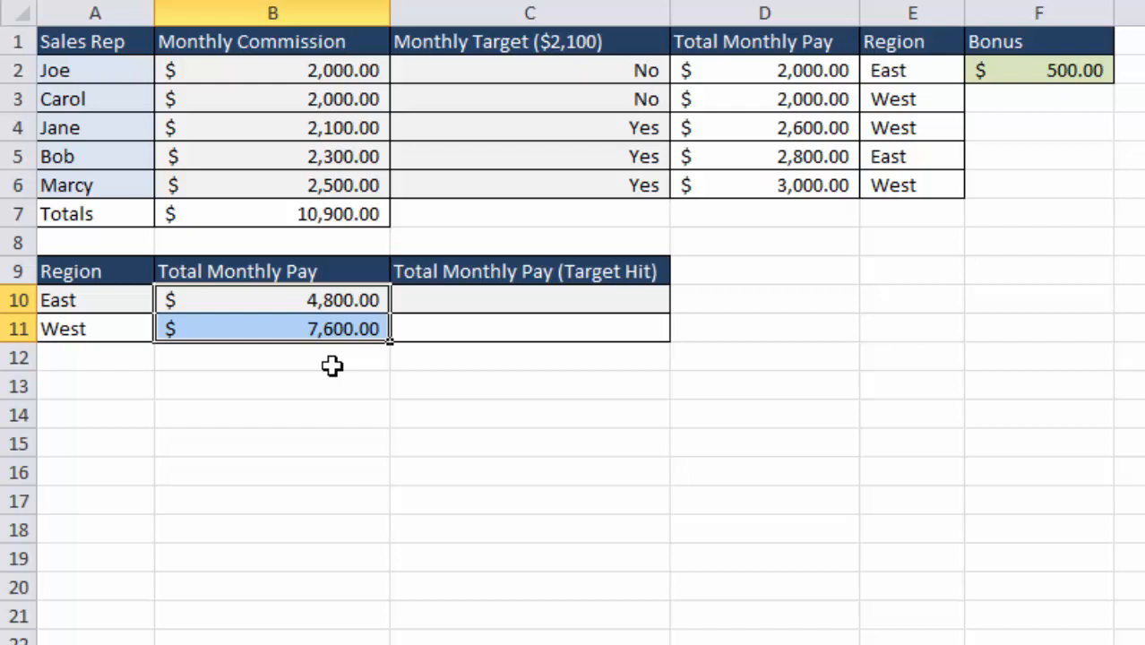
Insert a SUMIFS function in cell C10 with the total monthly pay cells D2:D6 as its sum range
click(512, 301)
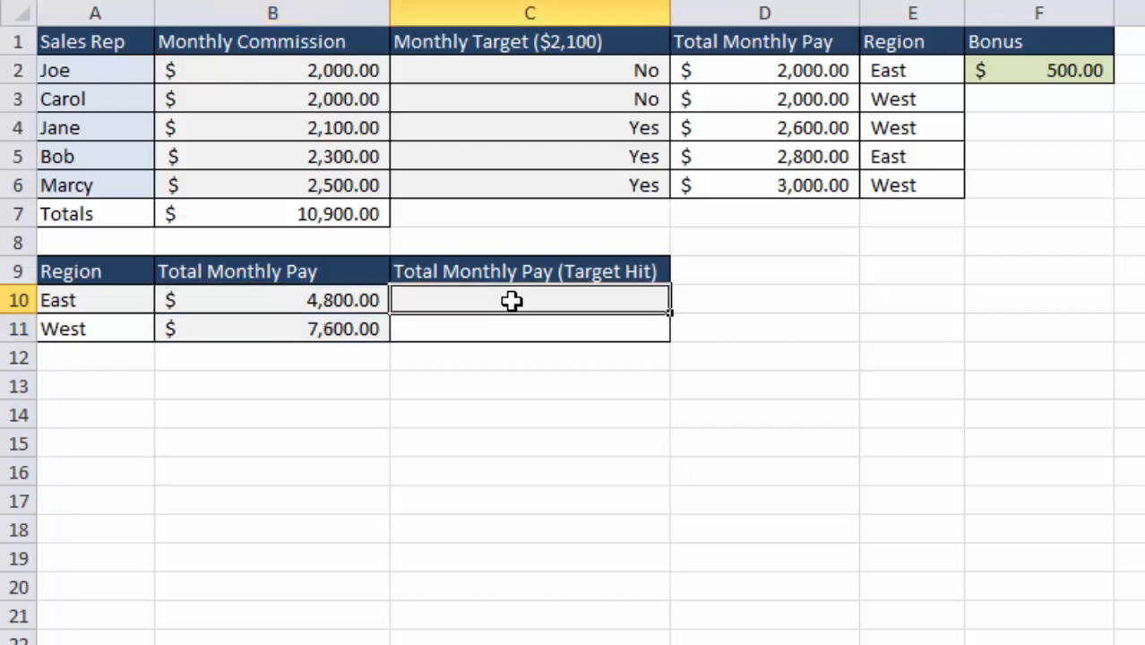
click(170, 1)
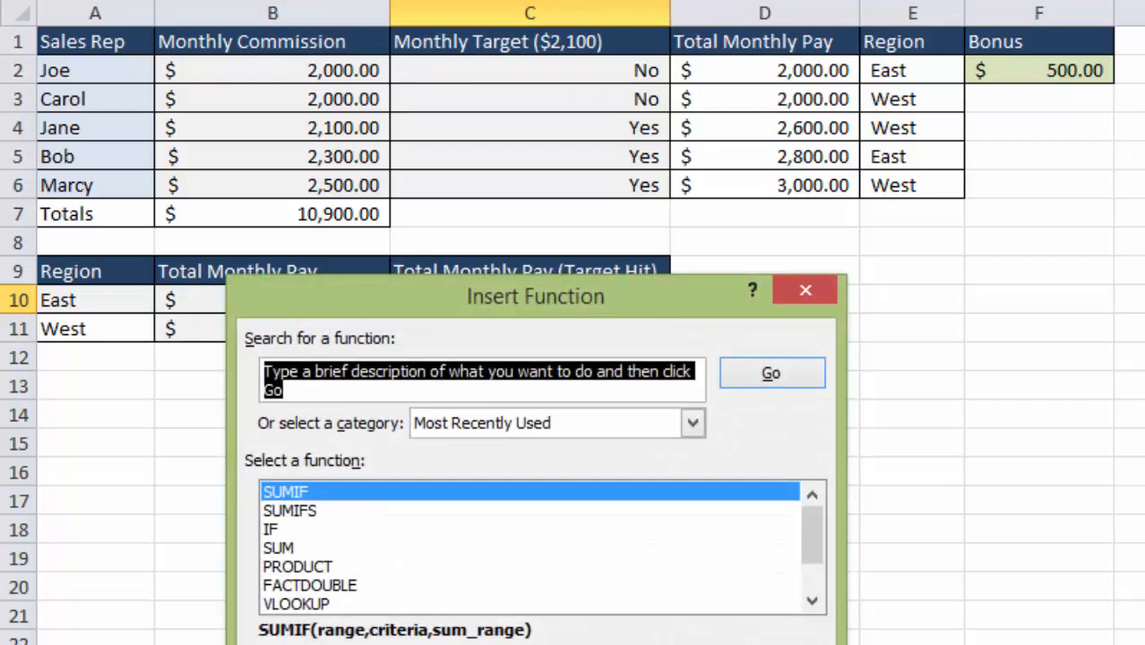
double_click(312, 513)
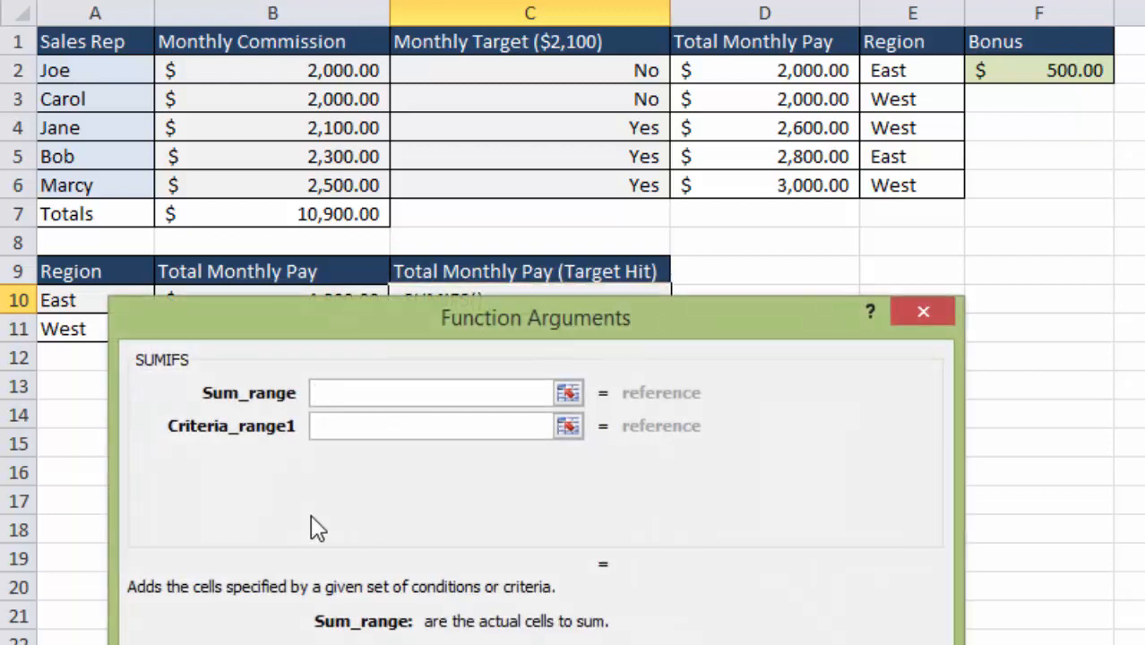
drag(534, 323, 565, 385)
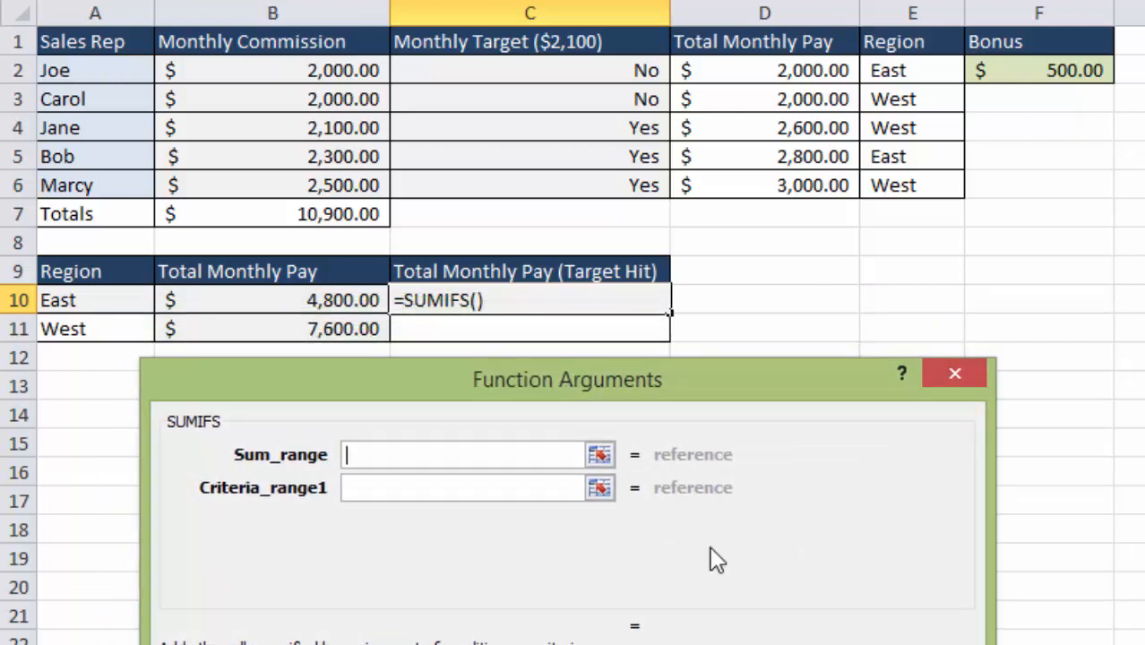
click(768, 79)
drag(768, 81, 775, 185)
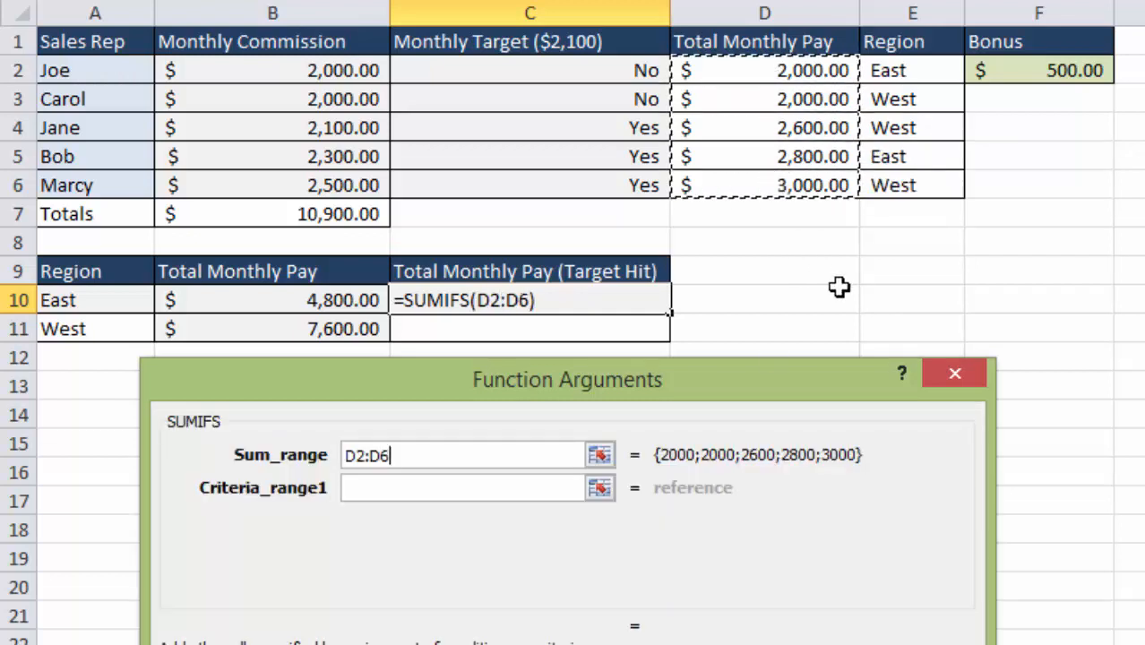
Set the first SUMIFS condition to criteria range E2:E6 with A10 as the criterion
click(401, 489)
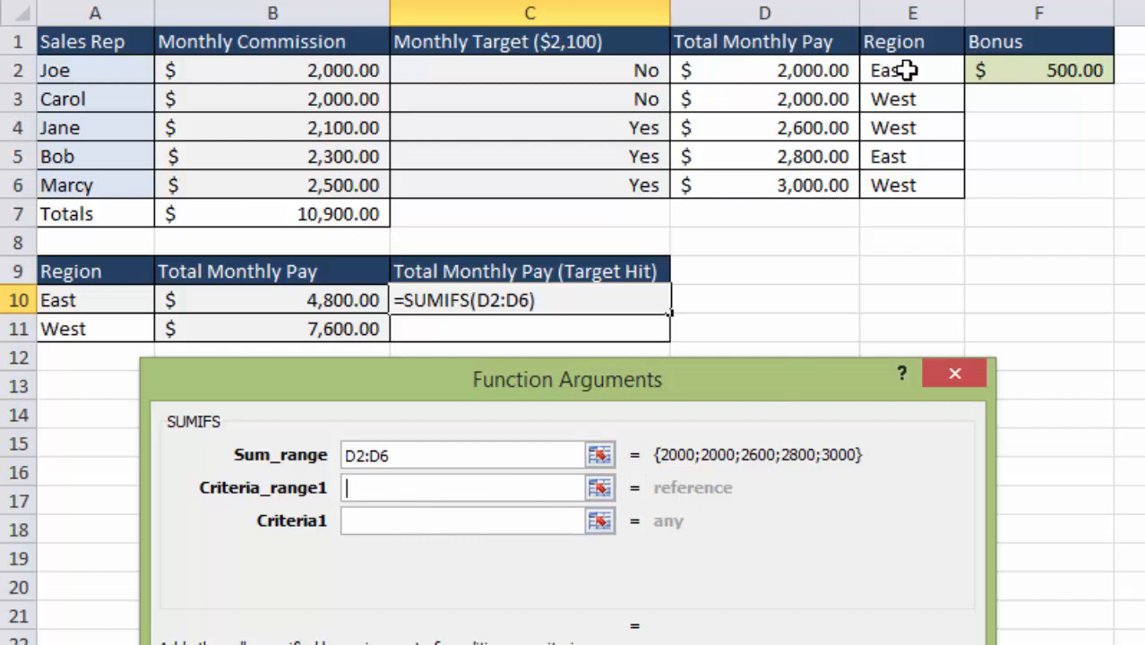
drag(907, 70, 923, 188)
click(381, 524)
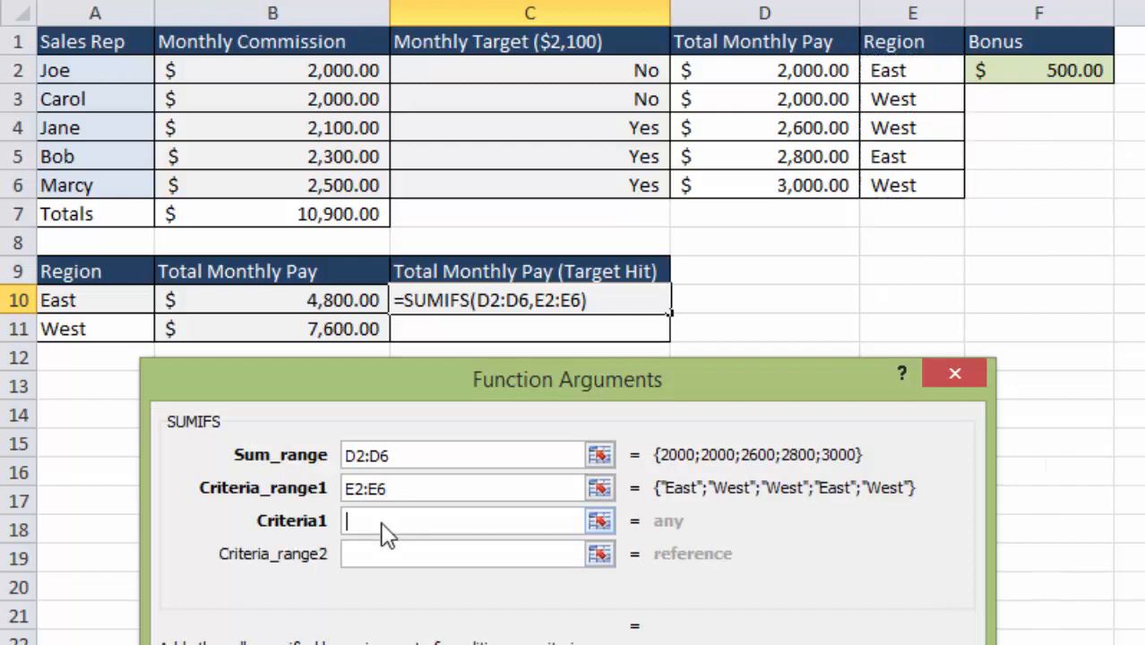
click(94, 302)
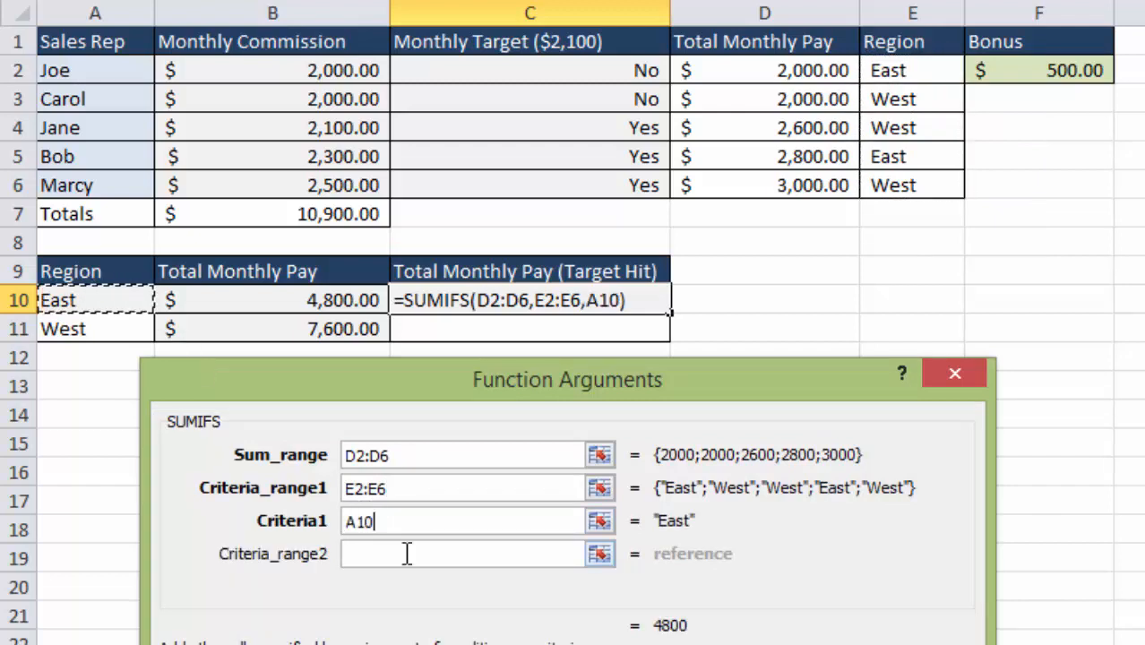
Add a second SUMIFS condition with range C2:C6 and criterion Yes, and fill the finished formula down to C11
click(409, 561)
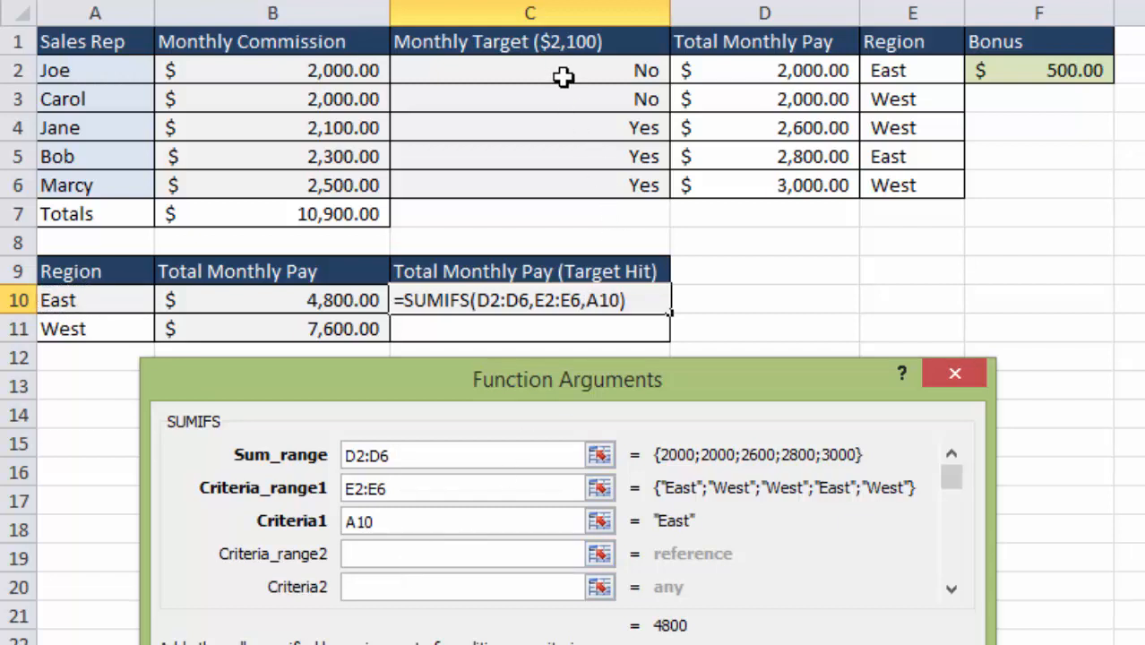
drag(564, 72, 556, 180)
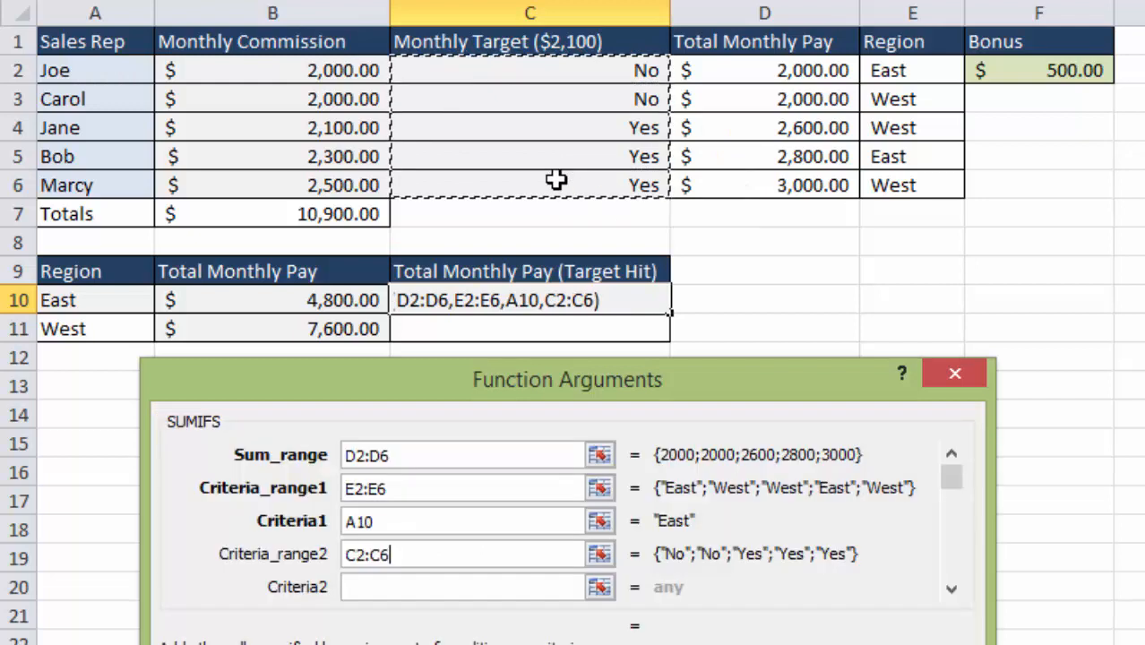
click(391, 587)
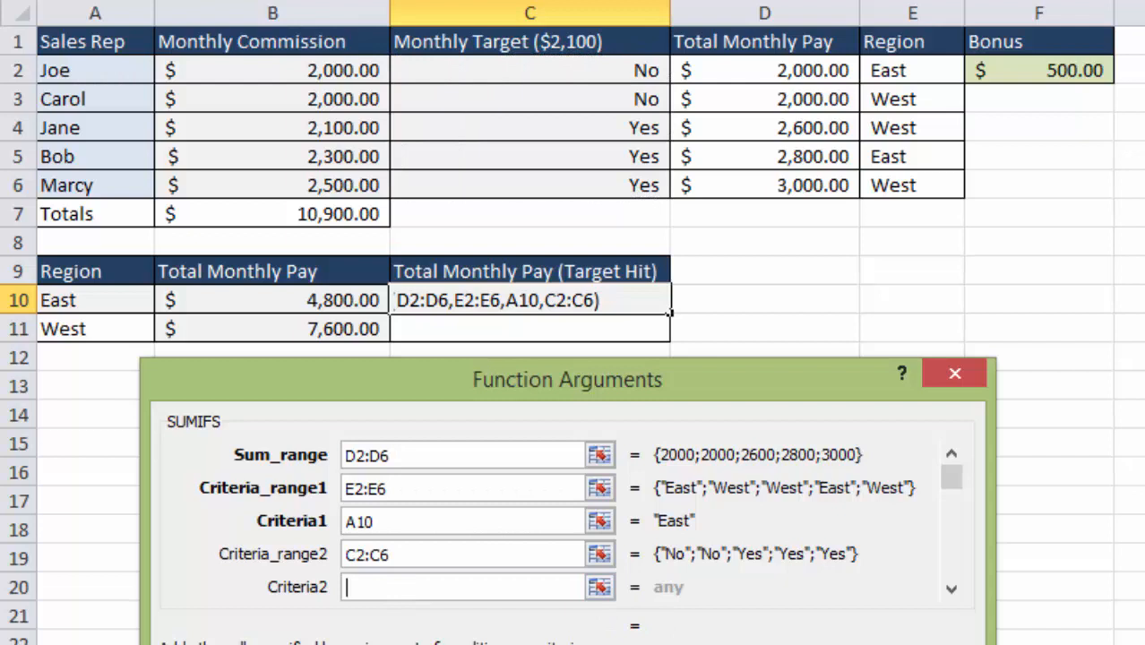
text(Yes)
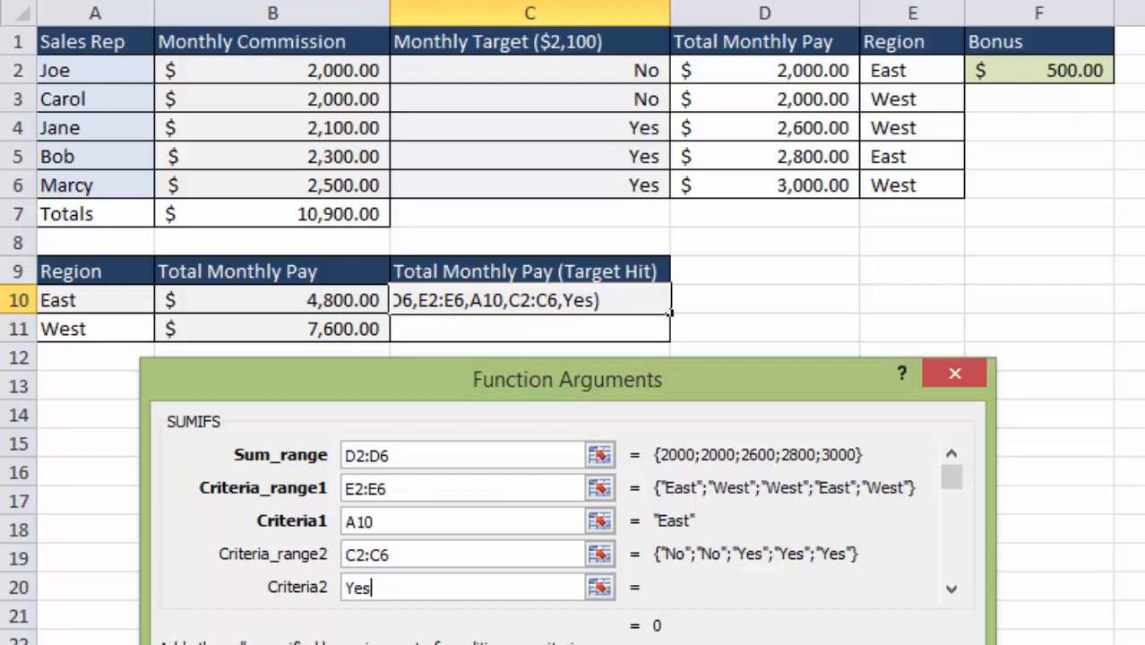
key(Tab)
key(Return)
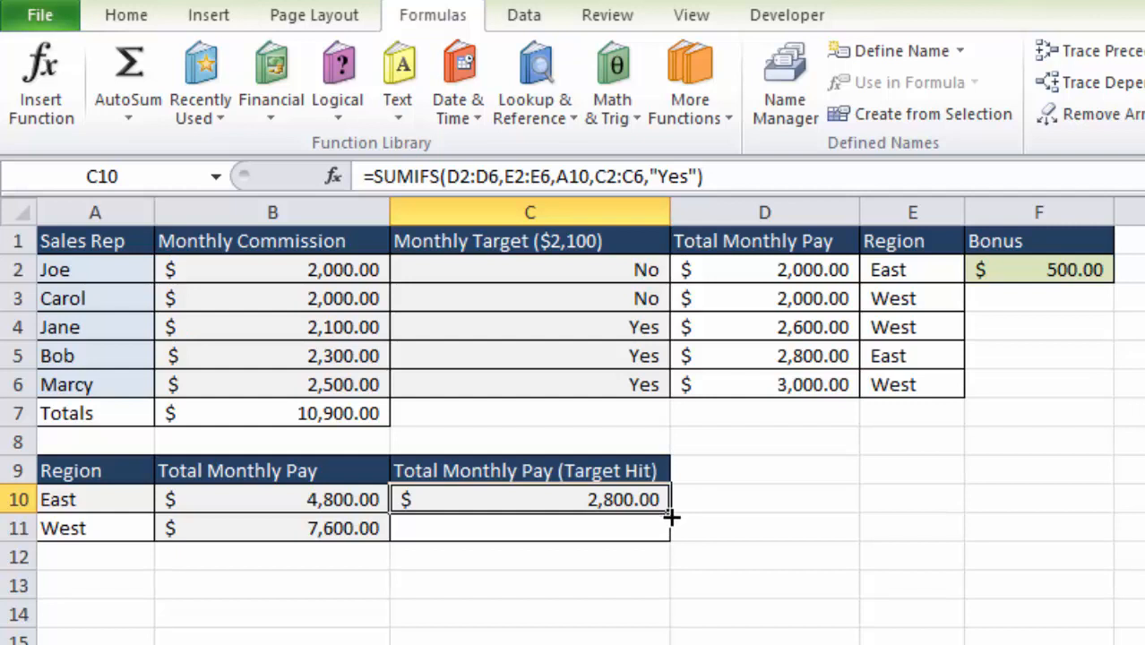
drag(670, 516, 675, 536)
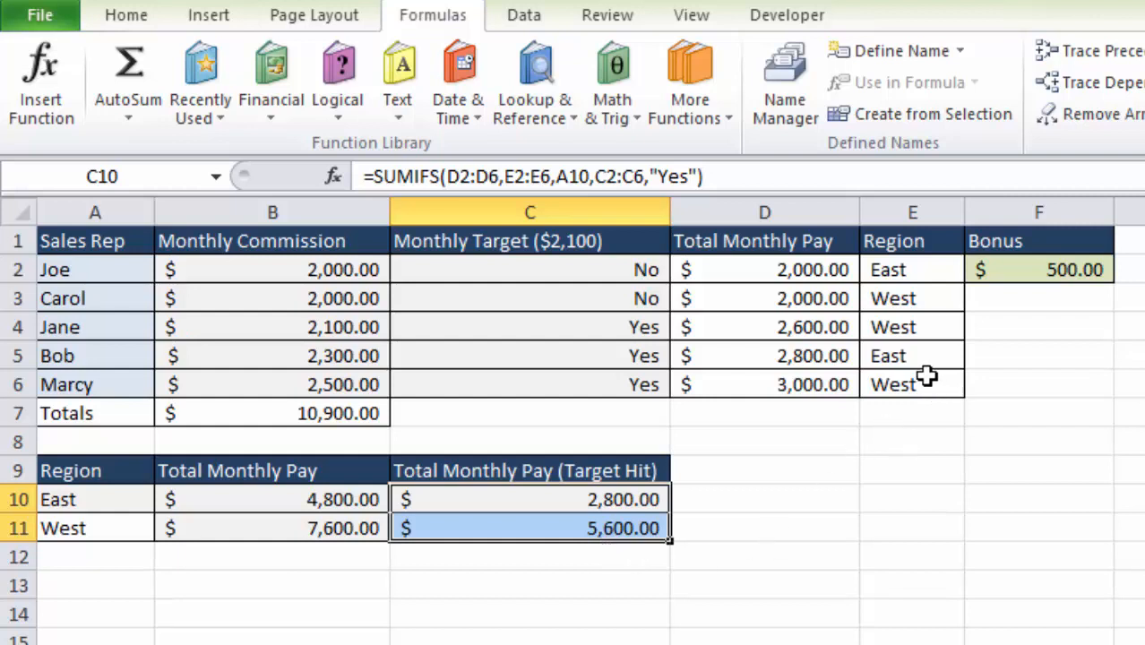
click(934, 330)
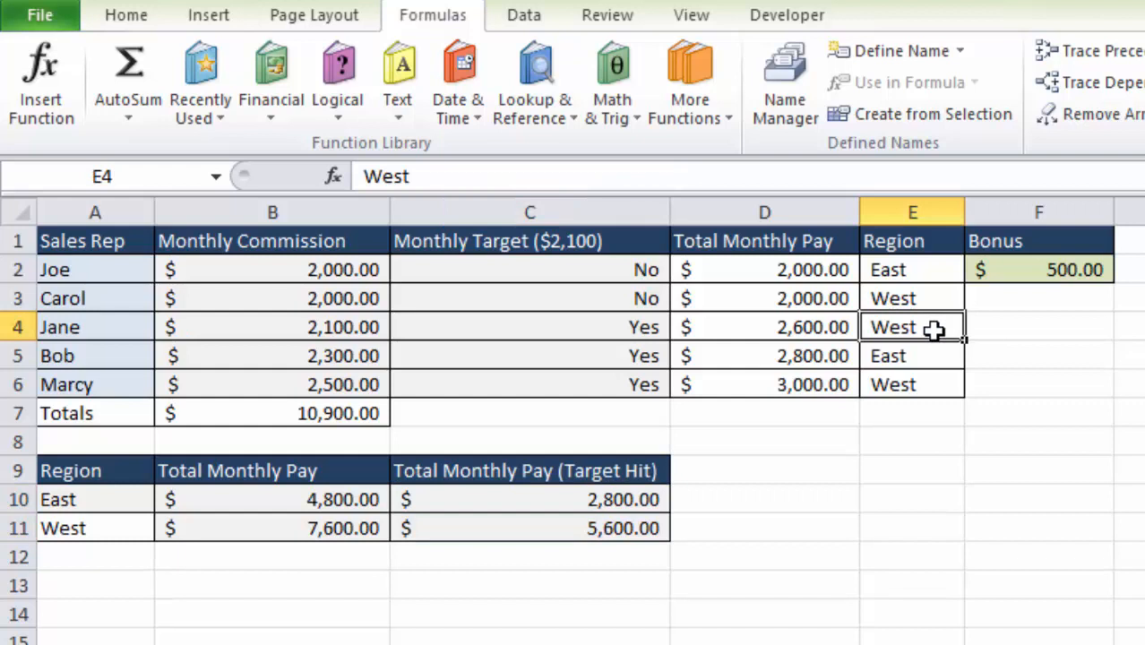
click(932, 388)
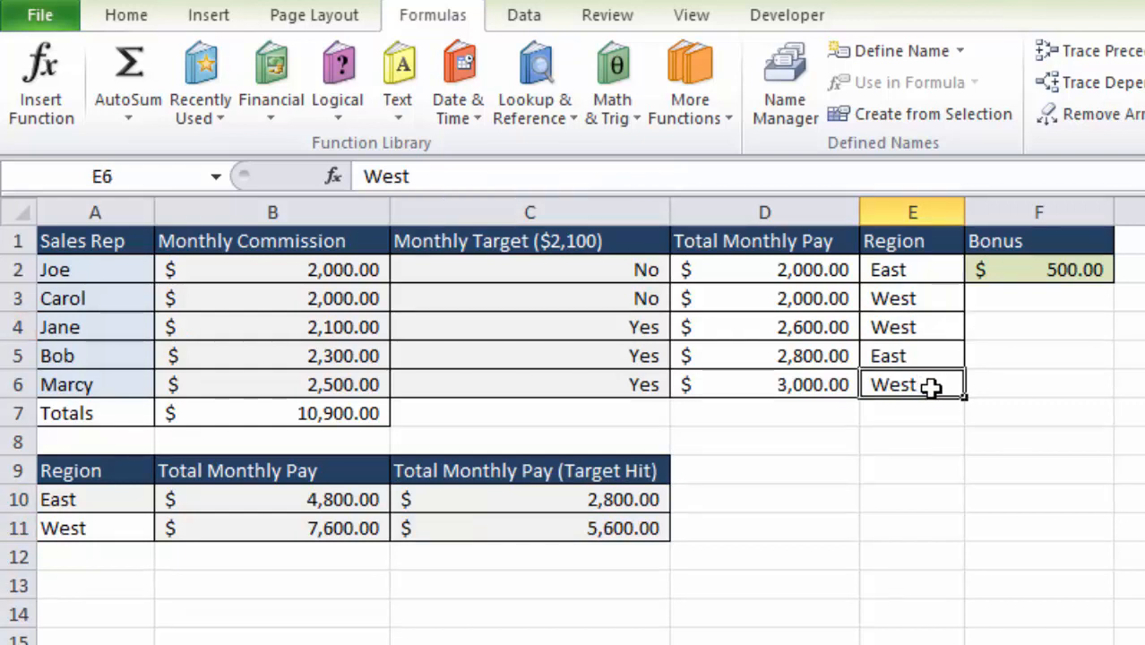